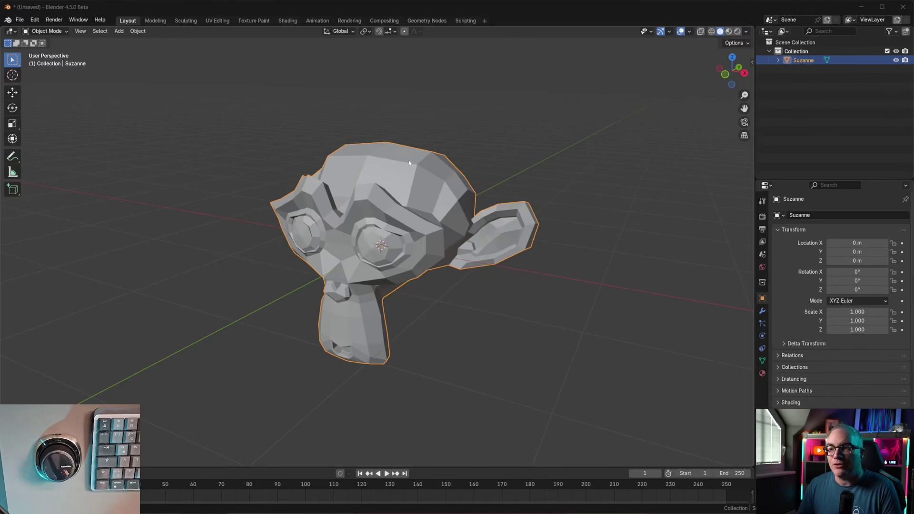
Examine the monkey head in the front, right and top orthographic views, orbiting freely in between, and deselect it
middle_click_drag(515, 159, 489, 165)
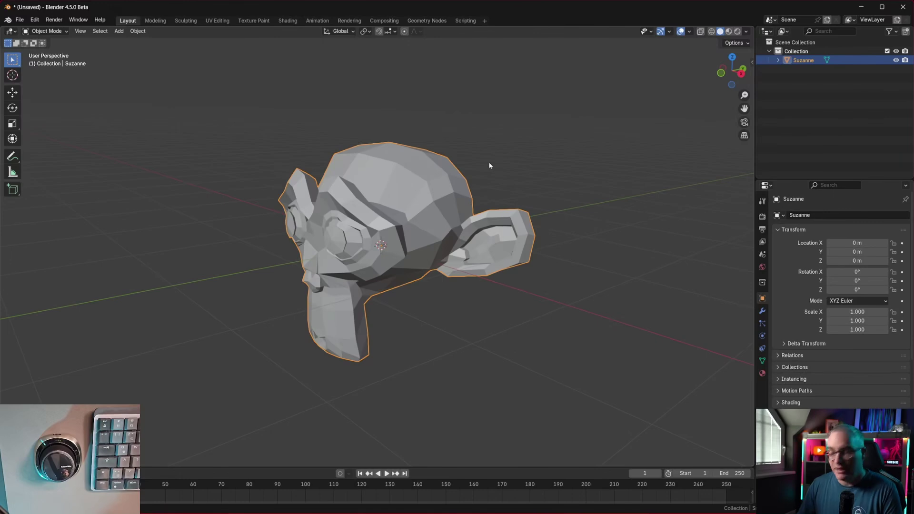
key("KP_1")
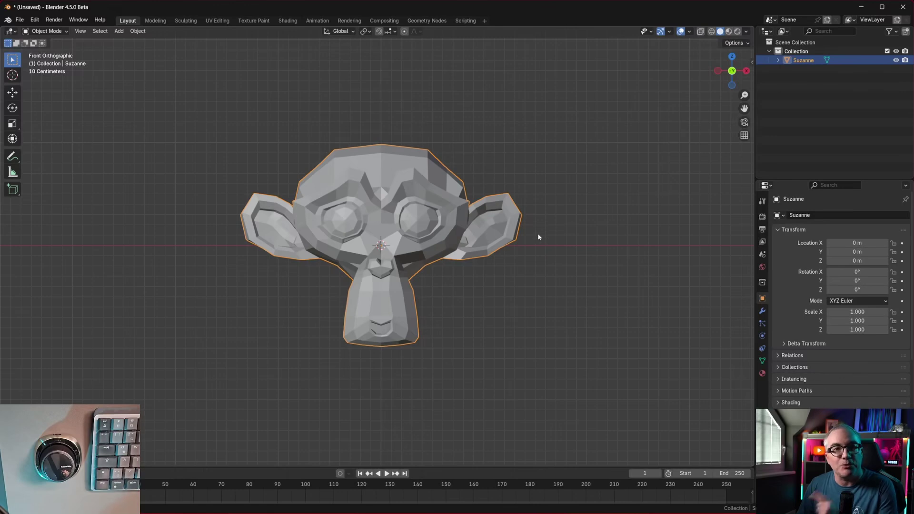
mouse_move(547, 216)
middle_mouse_down()
mouse_move(547, 228)
mouse_move(457, 246)
mouse_move(437, 233)
mouse_move(544, 222)
mouse_move(587, 187)
mouse_move(535, 234)
mouse_move(553, 213)
mouse_move(547, 241)
mouse_move(542, 220)
middle_mouse_up()
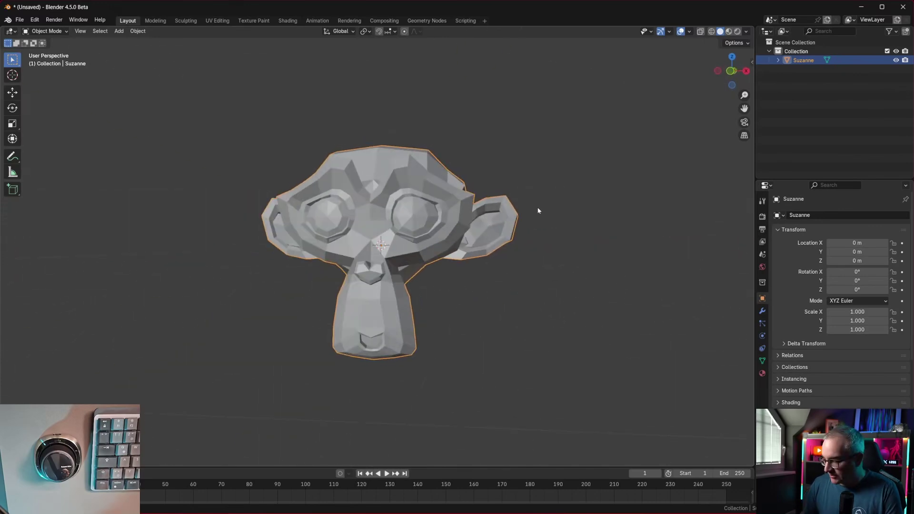
key("KP_1")
key("KP_3")
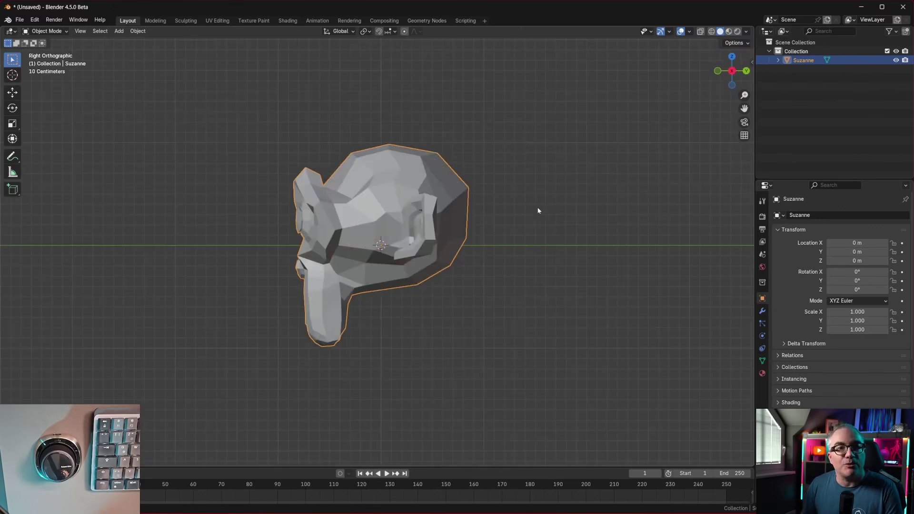
key("KP_7")
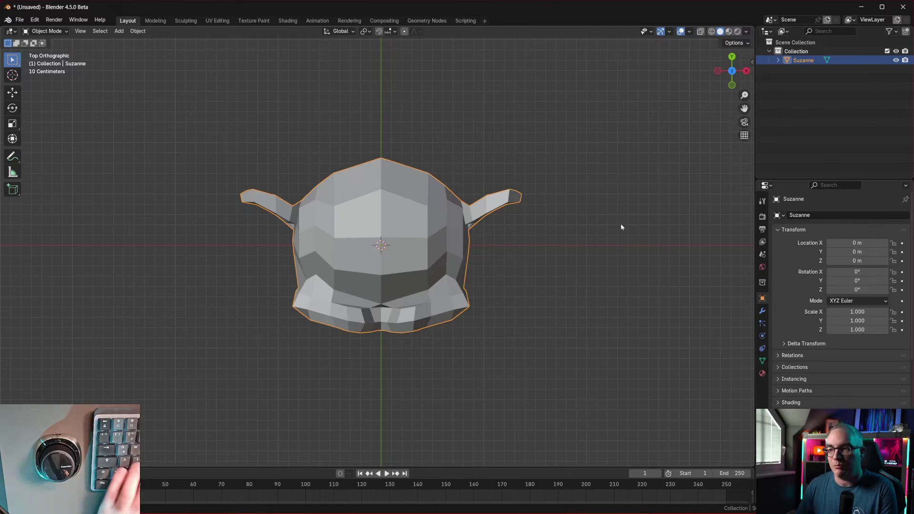
left_click(622, 227)
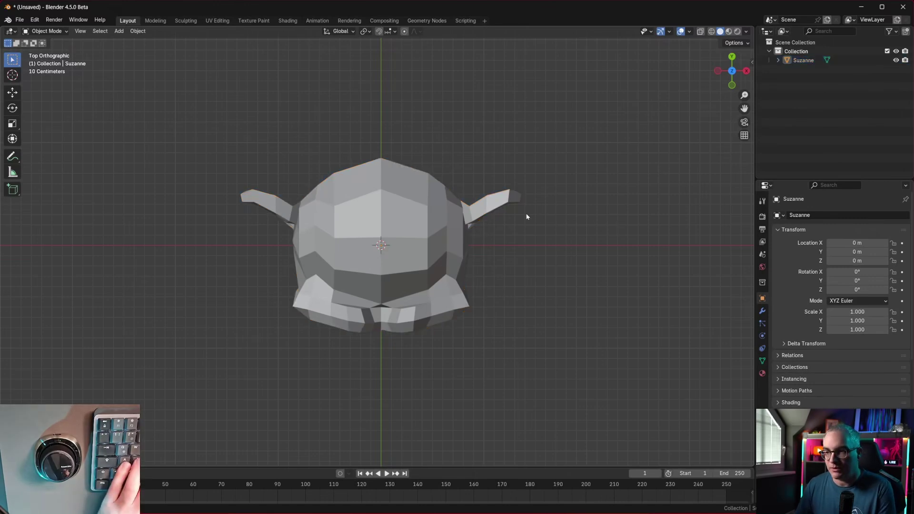
scroll(394, 204, "down", 1)
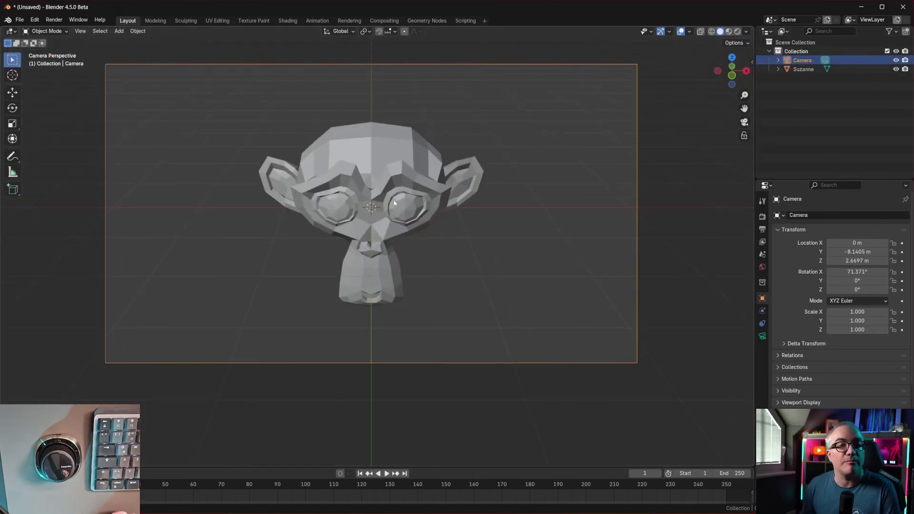
View the monkey head through the camera, leave the camera view by orbiting, and select the head
key("KP_0")
key("KP_0")
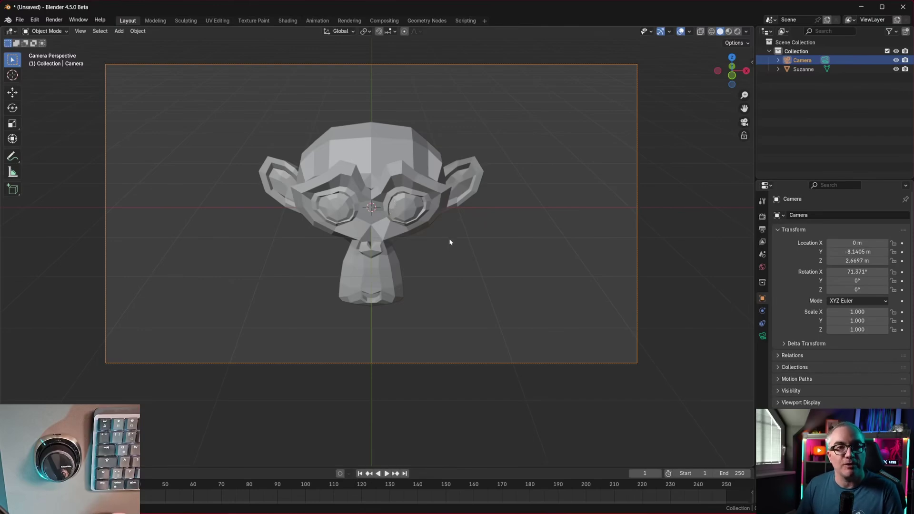
mouse_move(471, 241)
middle_mouse_down()
mouse_move(416, 237)
mouse_move(505, 227)
mouse_move(465, 239)
middle_mouse_up()
left_click(417, 260)
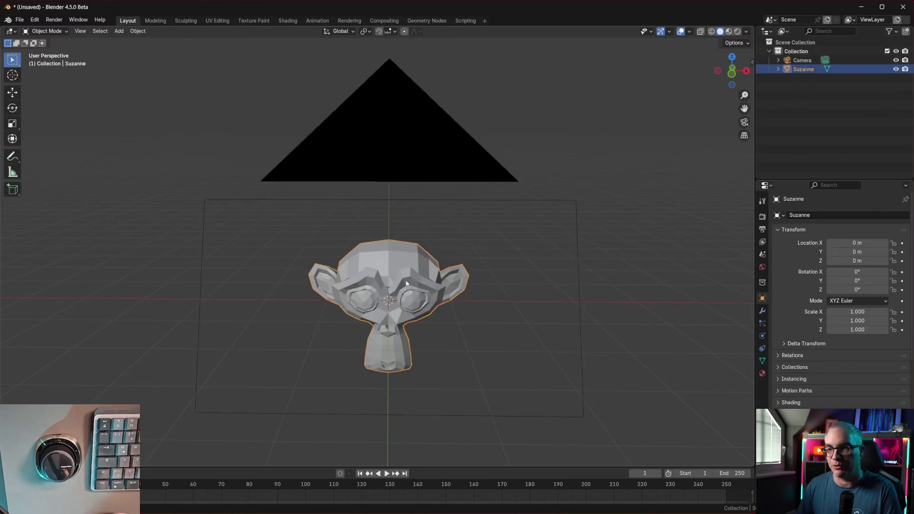
middle_click_drag(506, 293, 436, 247)
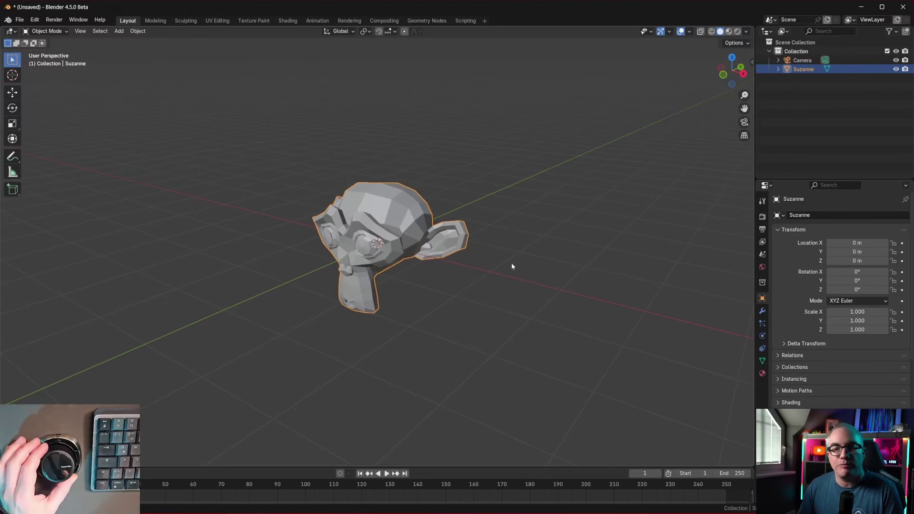
Compare how the monkey head can be navigated in the free perspective, front, right and camera views
scroll(512, 263, "up", 4)
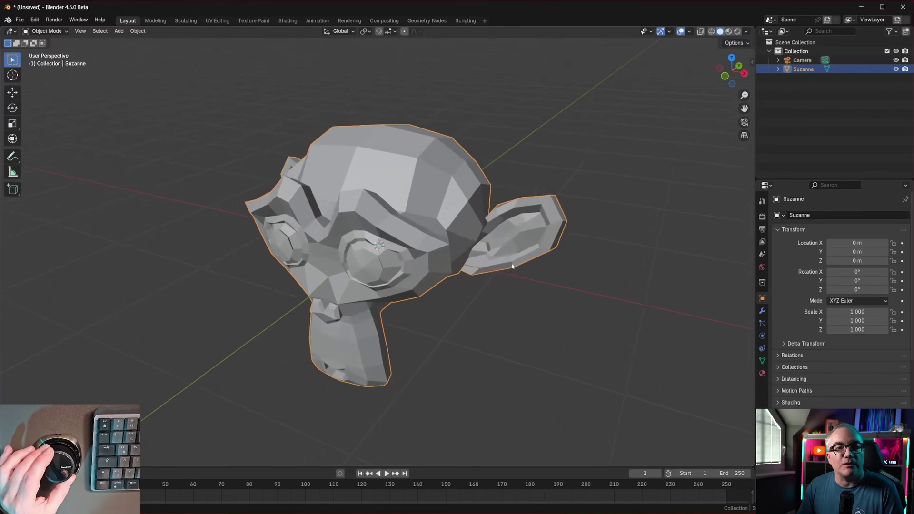
middle_click_drag(512, 266, 513, 267)
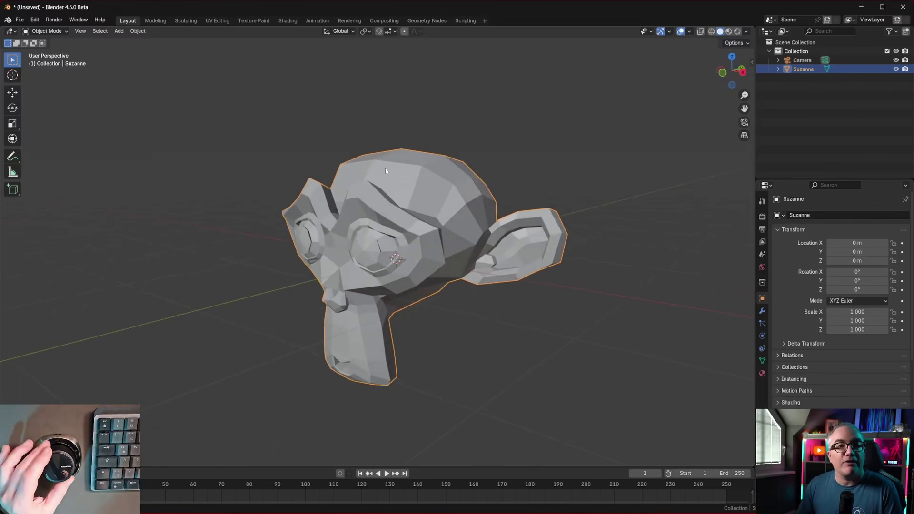
key("KP_1")
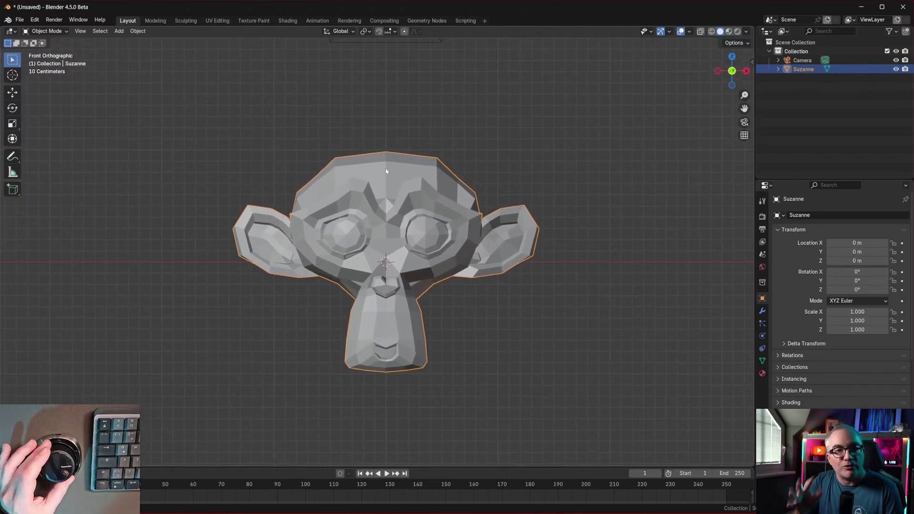
middle_click_drag(386, 171, 386, 171)
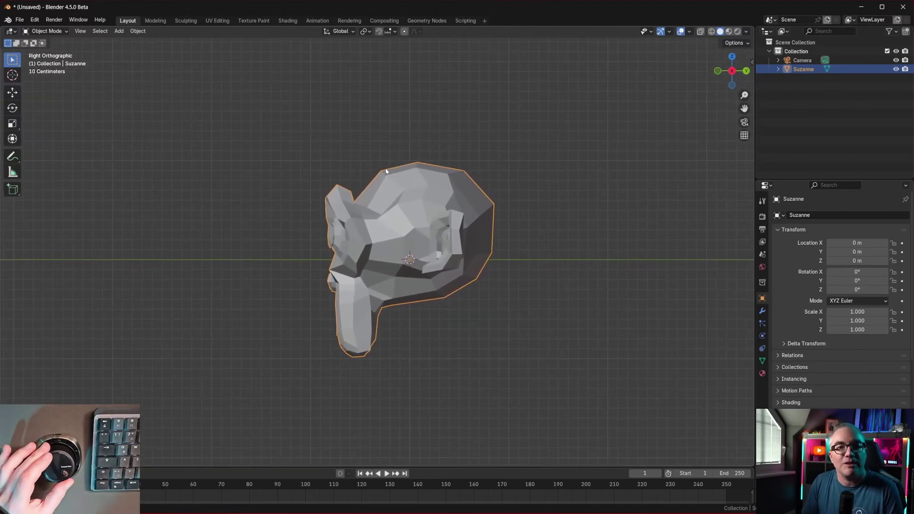
scroll(386, 171, "up", 2)
key("KP_0")
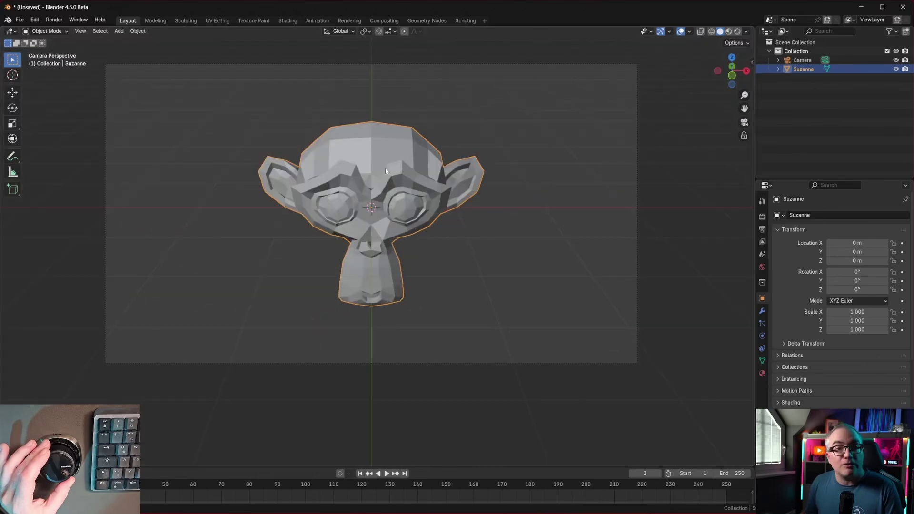
middle_click_drag(386, 171, 386, 171, "shift")
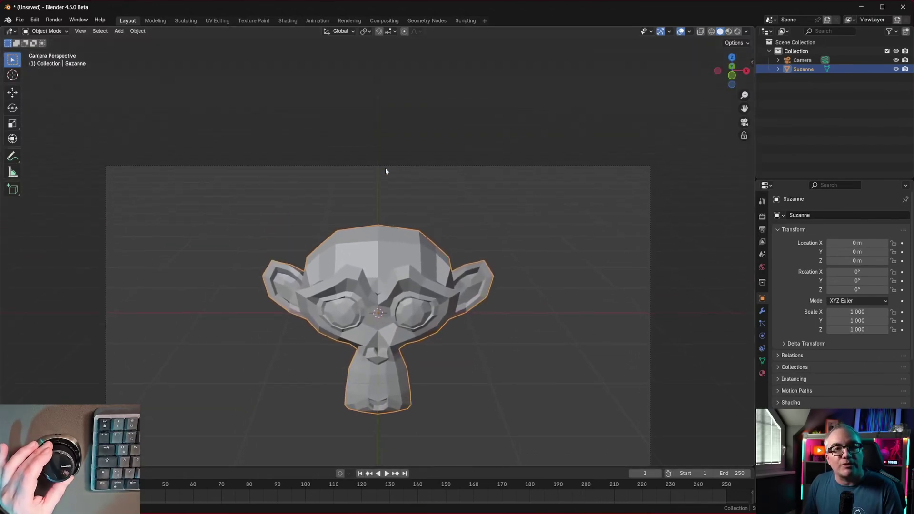
scroll(386, 171, "up", 1)
scroll(387, 171, "down", 1)
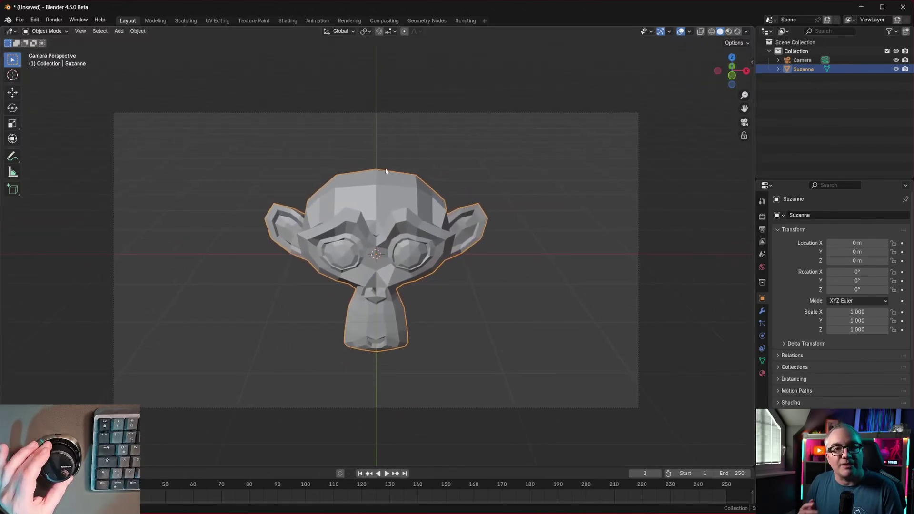
scroll(387, 172, "down", 1)
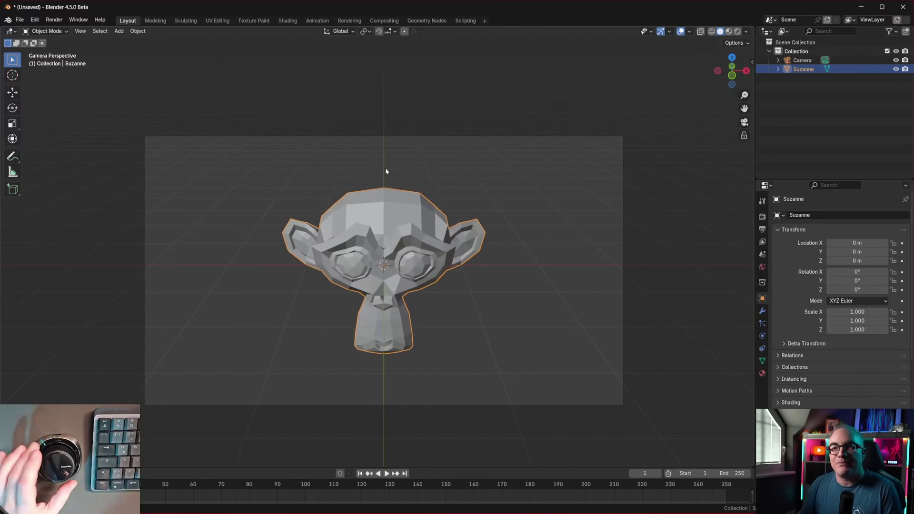
Enable the NDOF Viewport Switcher add-on in the preferences and move the preferences window clear of the 3D view
left_click(34, 19)
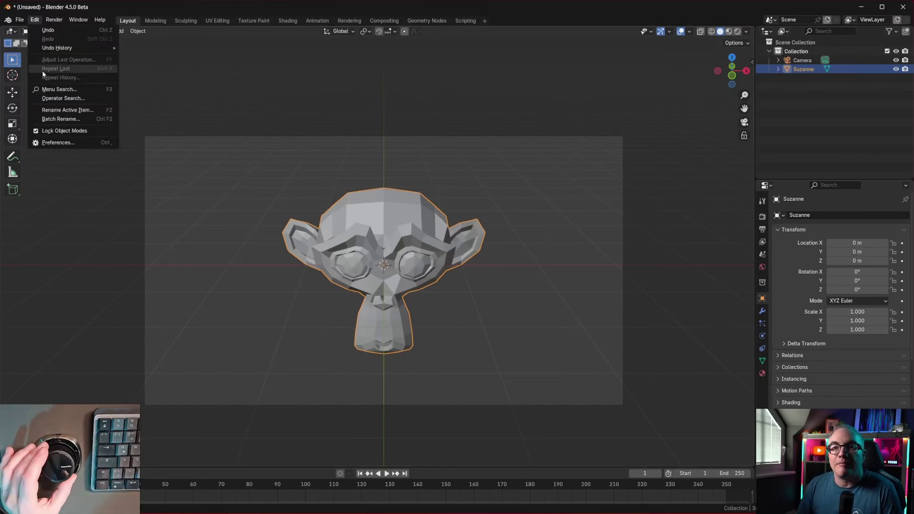
left_click(65, 143)
left_click_drag(157, 21, 249, 95)
left_click(174, 126)
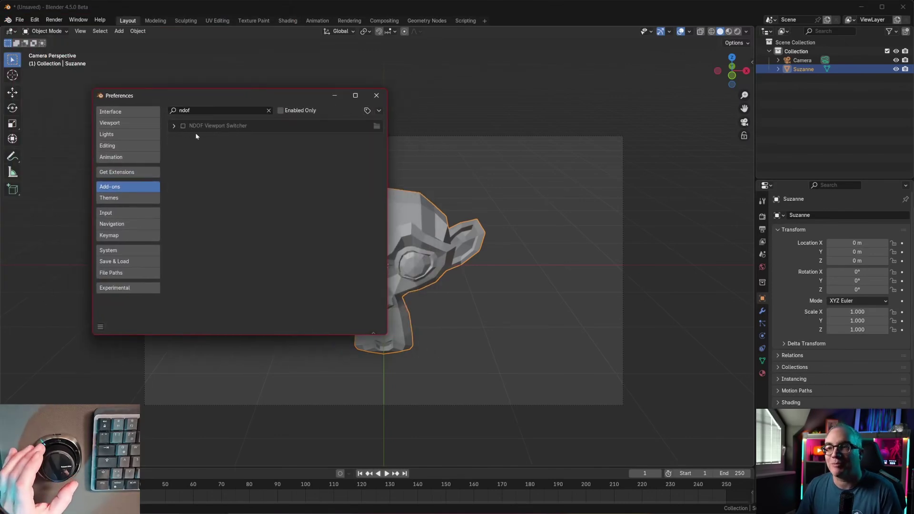
left_click(184, 127)
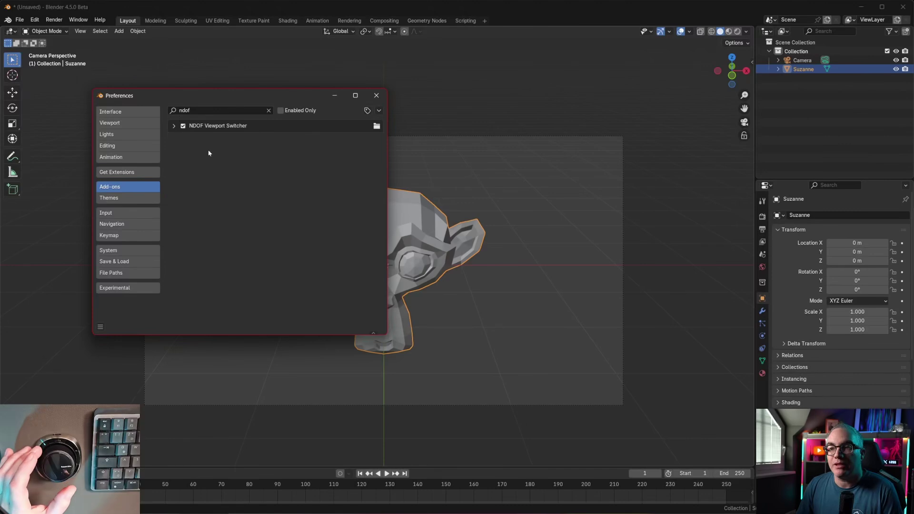
left_click_drag(255, 88, 898, 122)
left_click(526, 14)
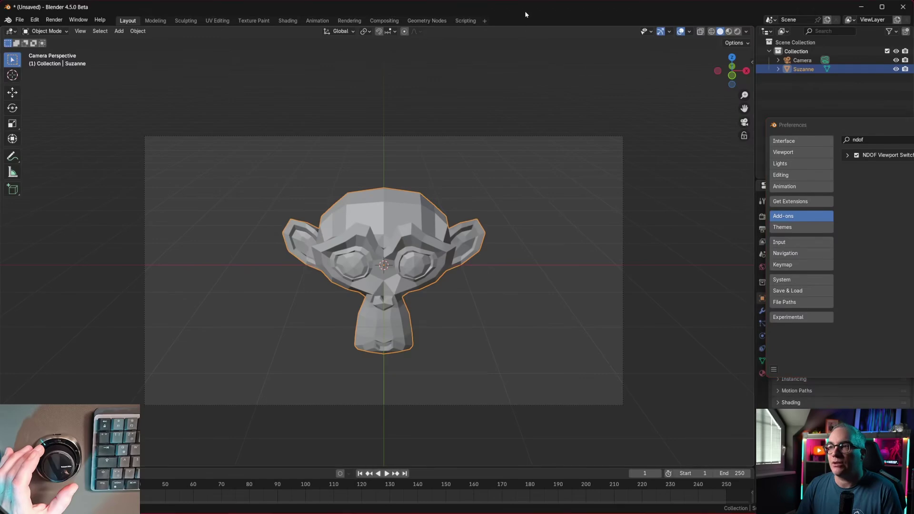
Test the add-on by switching to the front and camera views and rotating out of each into perspective
key("KP_1")
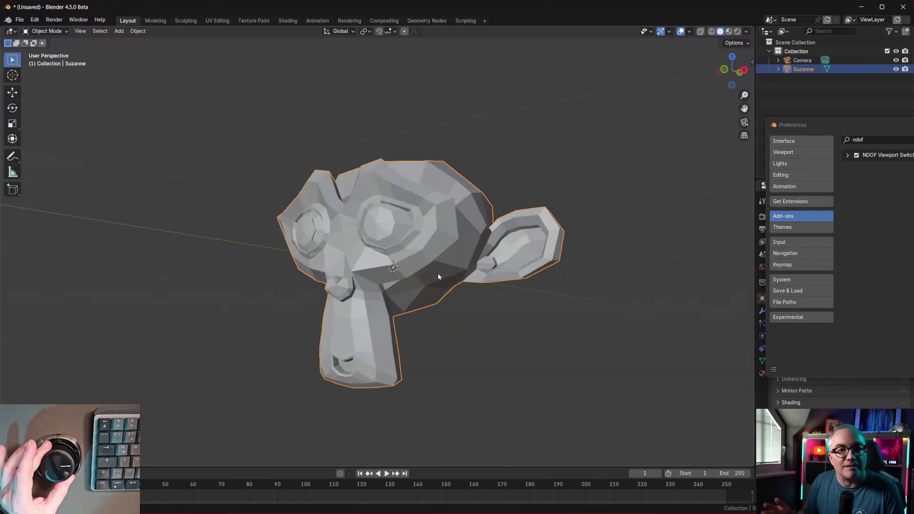
key("KP_0")
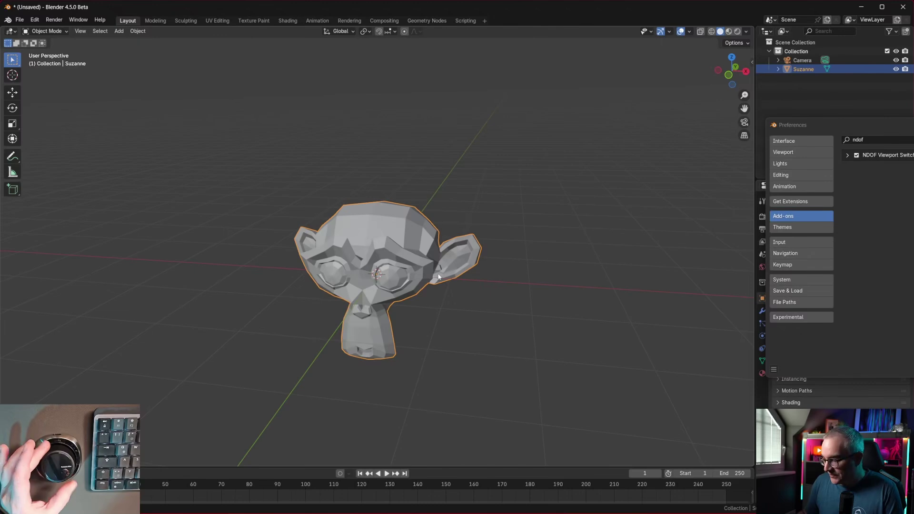
key("KP_1")
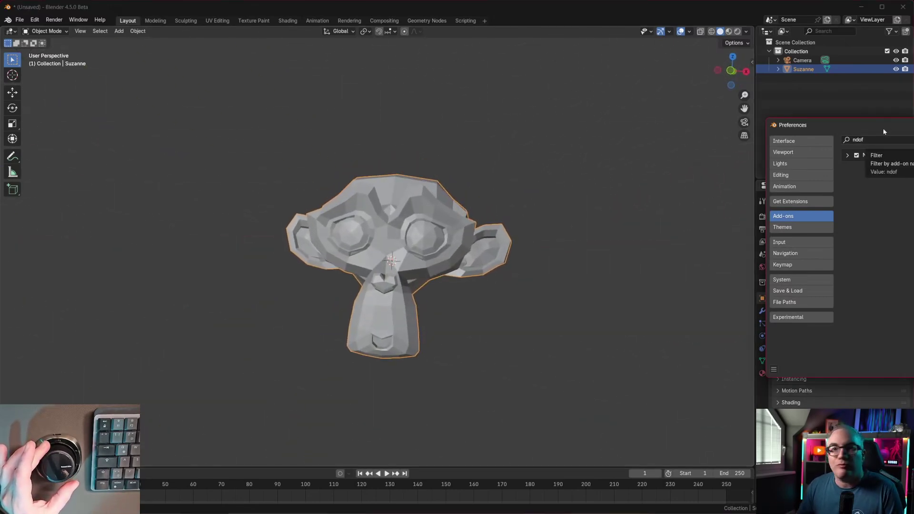
Expand the NDOF Viewport Switcher details to review its translation and rotation thresholds, and set the preferences window aside again
left_click_drag(883, 127, 479, 158)
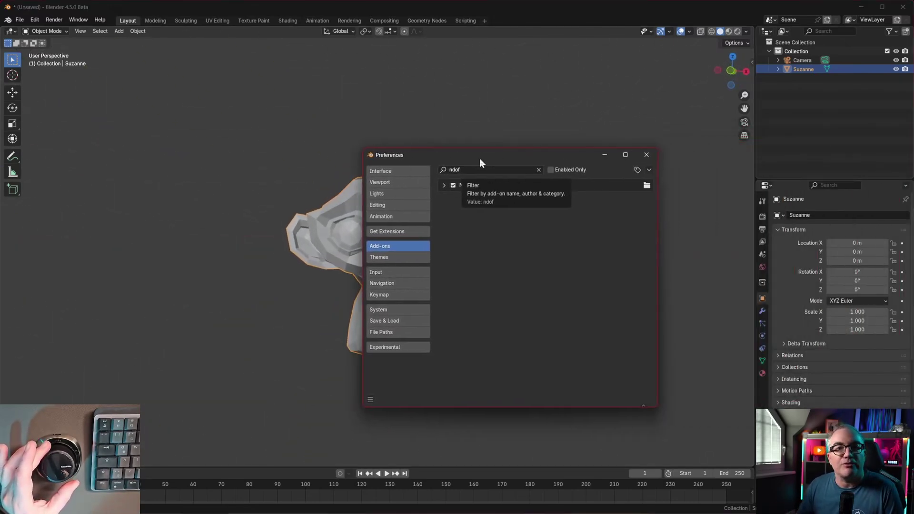
left_click(445, 185)
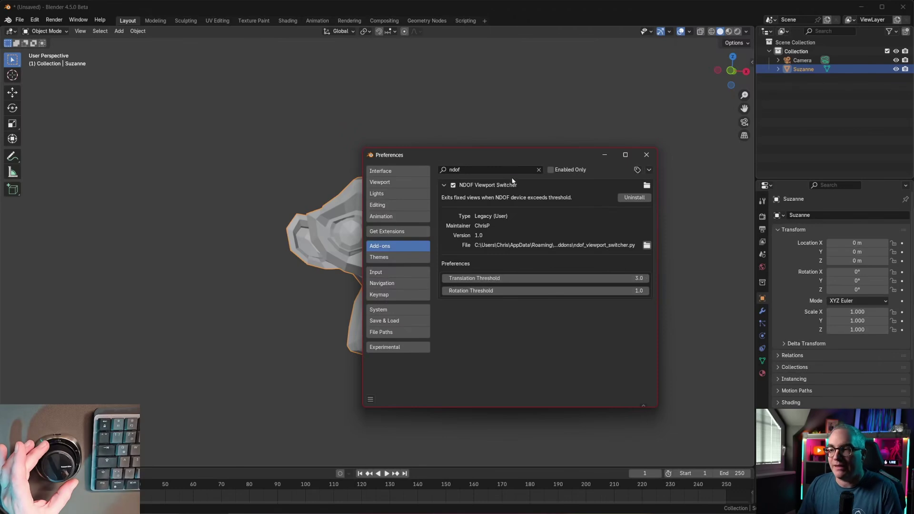
left_click_drag(527, 160, 482, 143)
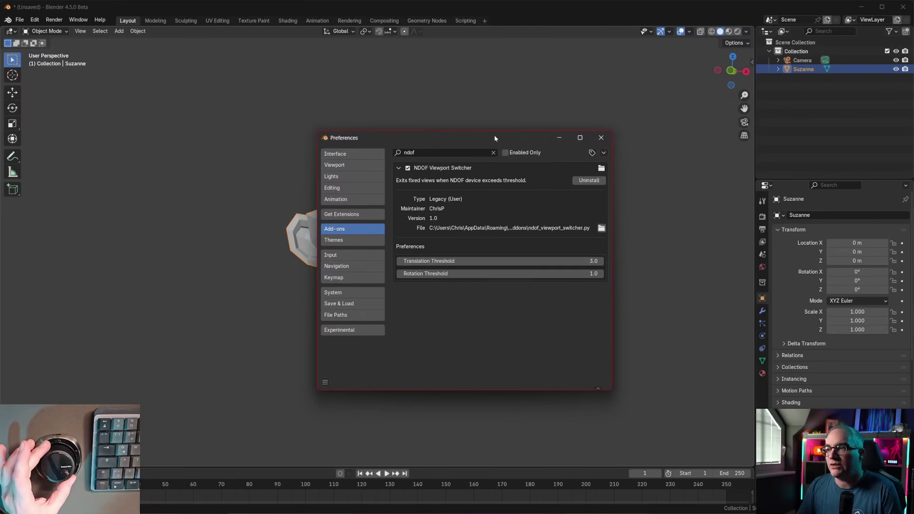
left_click_drag(495, 139, 913, 131)
Switch to the camera view and test zooming in and out on the monkey head without leaving the view
key("KP_0")
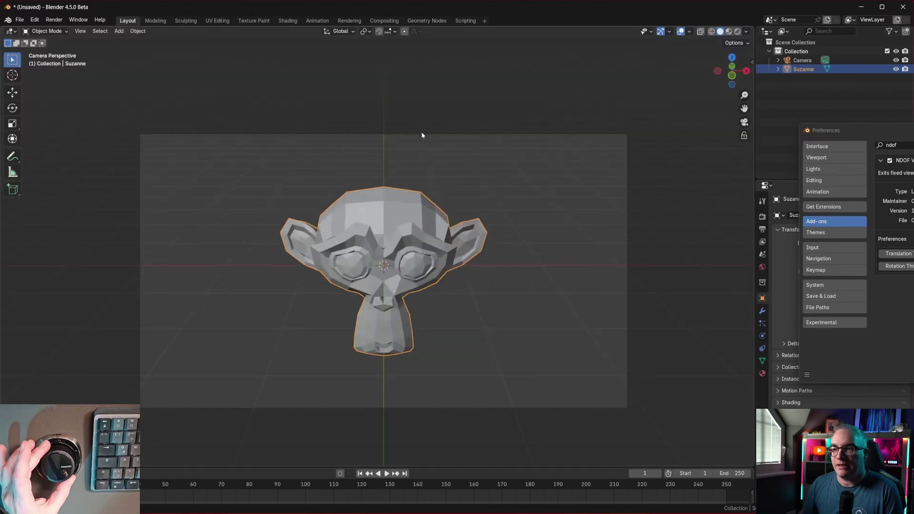
scroll(421, 184, "up", 3)
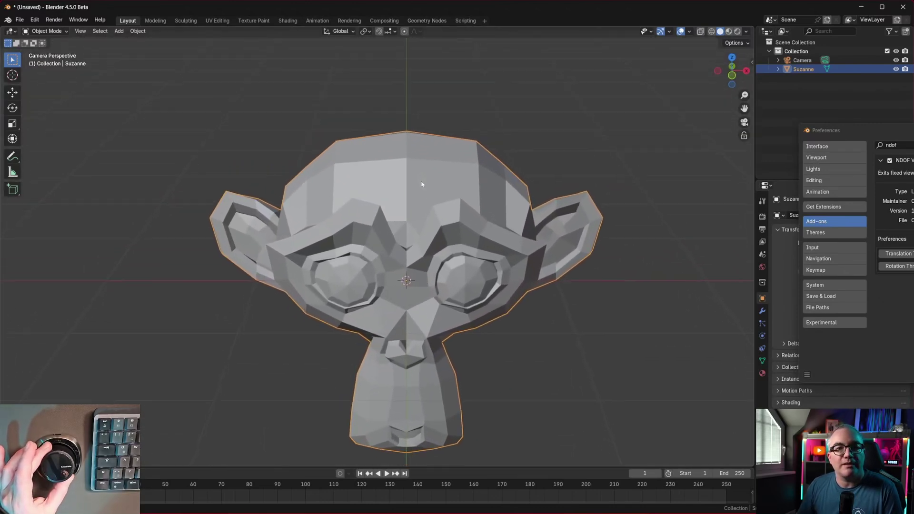
scroll(421, 185, "down", 2)
scroll(421, 184, "down", 3)
scroll(421, 185, "up", 4)
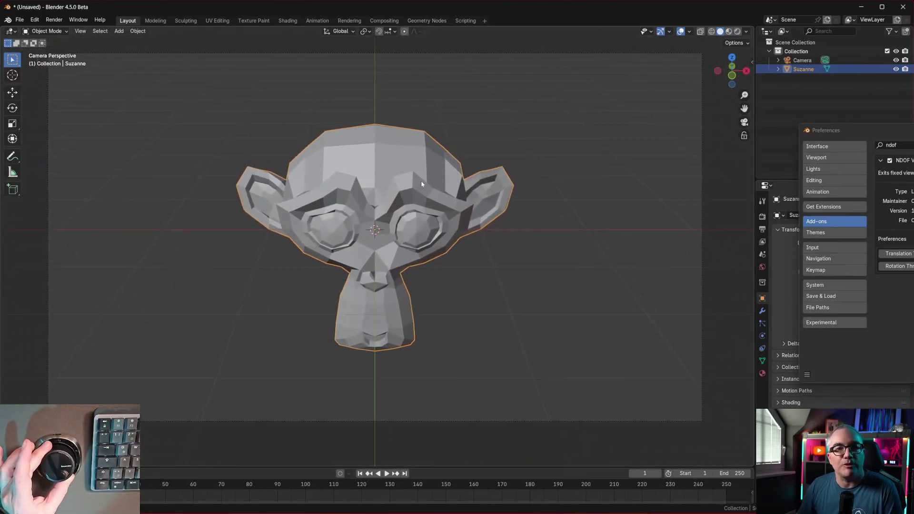
scroll(421, 184, "down", 1)
Switch to the right orthographic view, test zooming in and out, and orbit out into the free perspective view
key("KP_3")
scroll(421, 184, "up", 3)
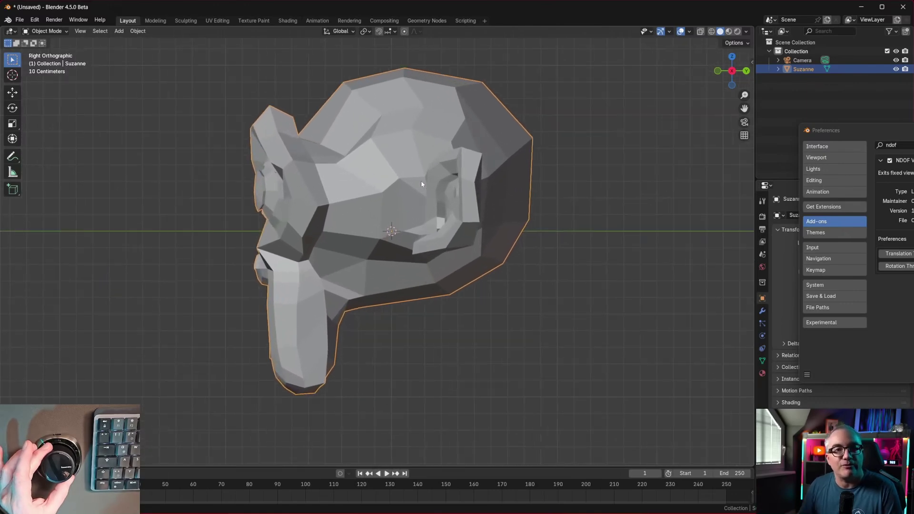
scroll(421, 184, "down", 5)
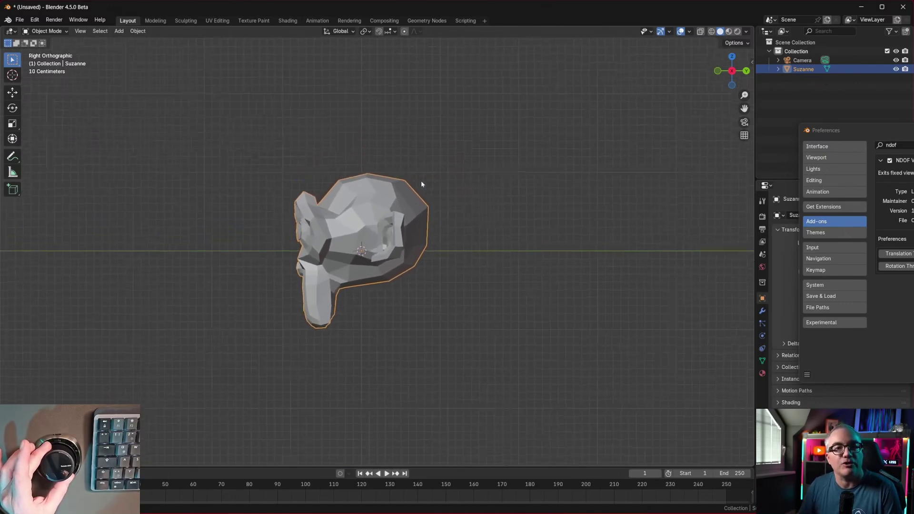
scroll(422, 185, "up", 1)
scroll(421, 184, "up", 3)
scroll(421, 184, "down", 1)
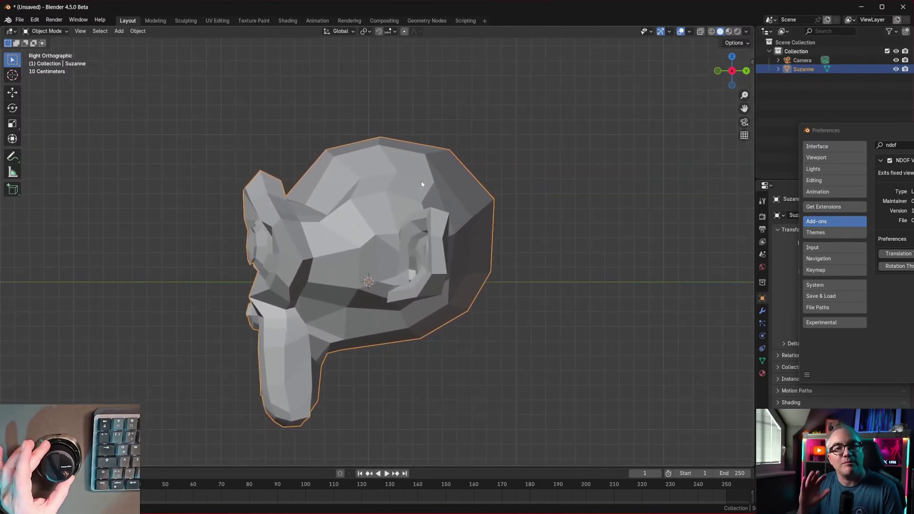
scroll(422, 184, "down", 5)
middle_click_drag(422, 185, 421, 184)
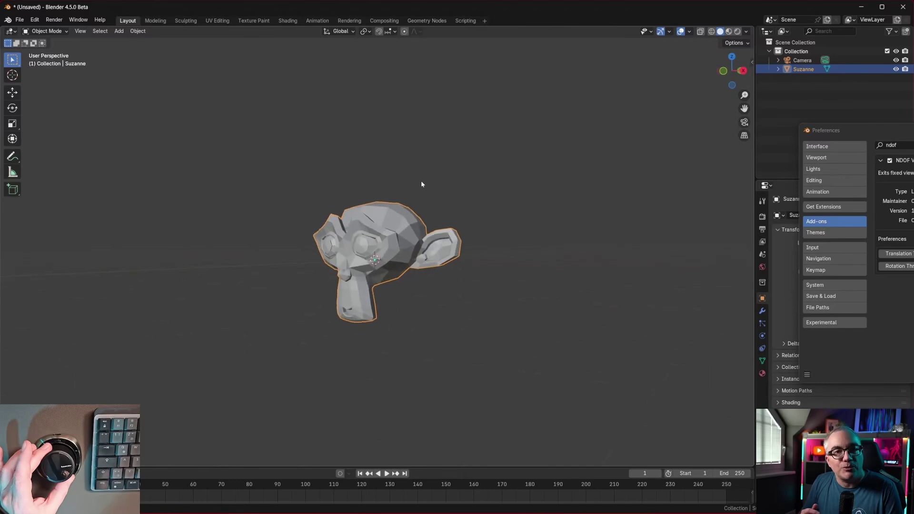
Bring the preferences window back over the viewport, close it, and switch to the front view of the monkey head
scroll(421, 184, "up", 4)
left_click_drag(905, 131, 582, 126)
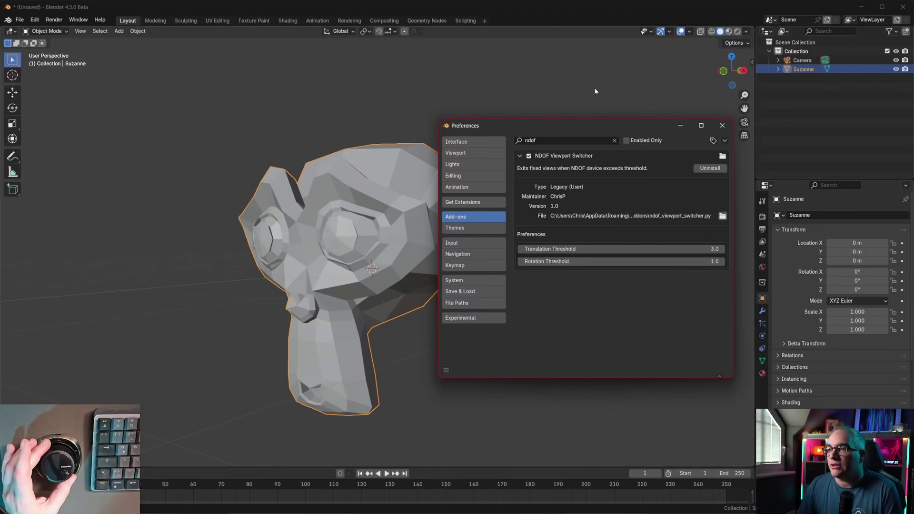
left_click_drag(577, 127, 679, 127)
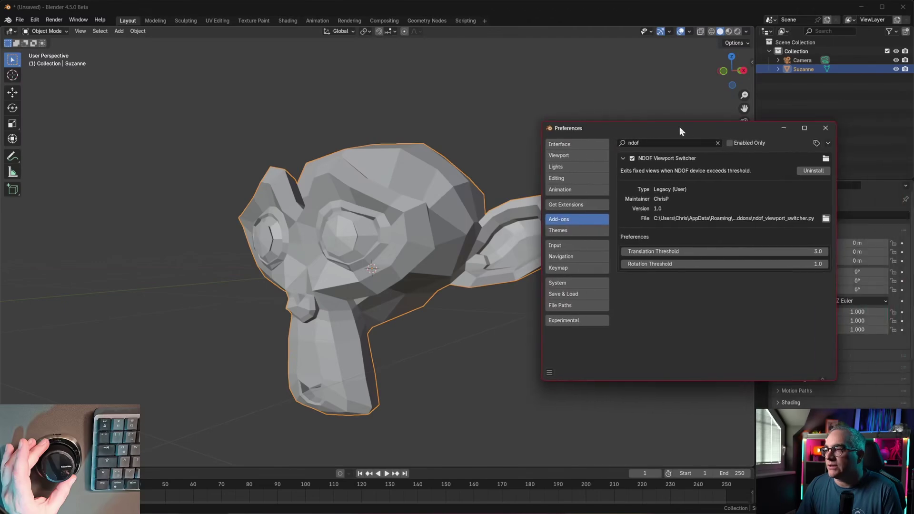
left_click(826, 128)
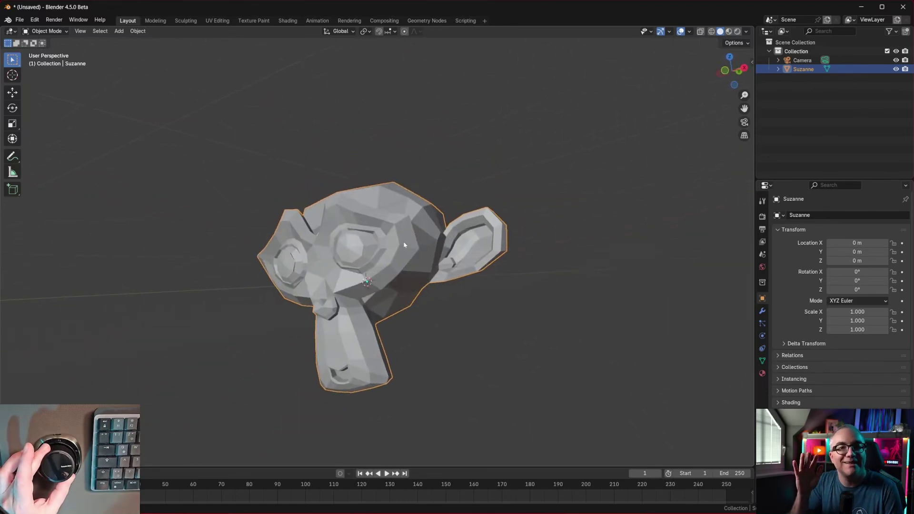
key("KP_1")
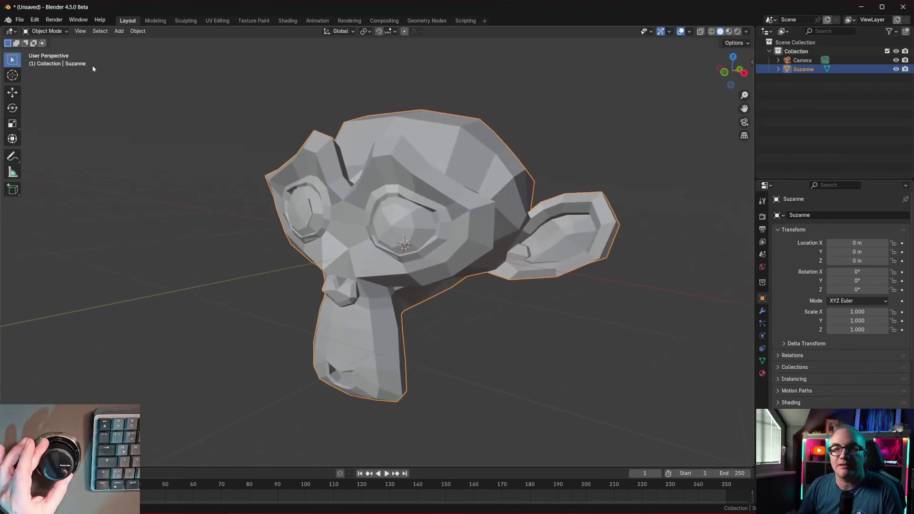
Reopen the add-on preferences and review the NDOF Viewport Switcher entry with its translation and rotation thresholds
left_click(34, 20)
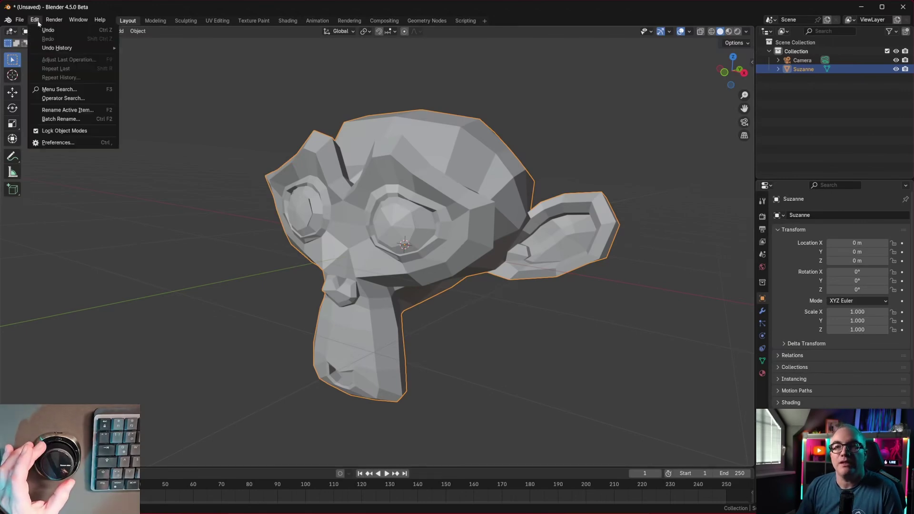
left_click(58, 143)
left_click_drag(120, 34, 254, 88)
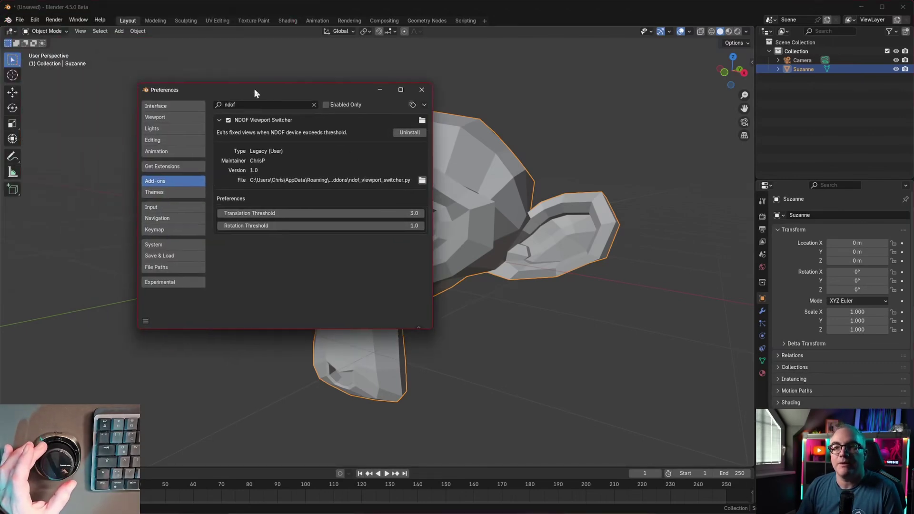
left_click(220, 121)
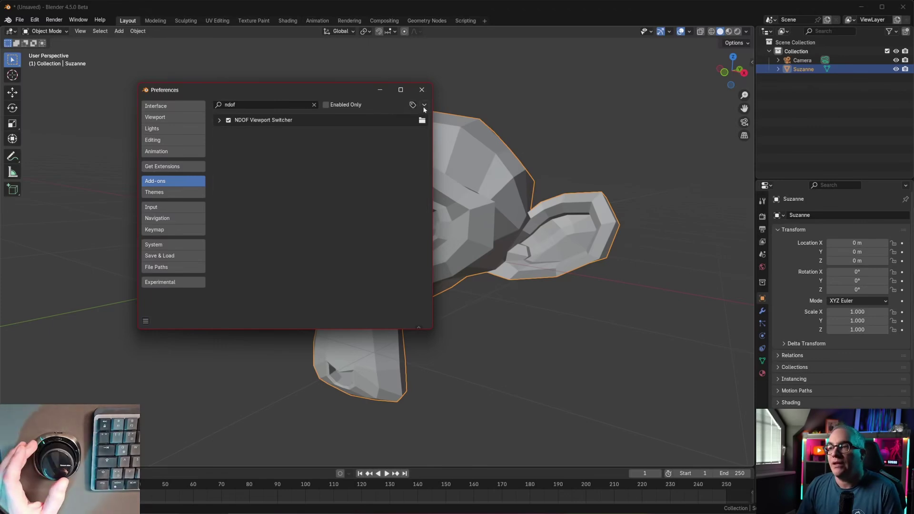
left_click(424, 105)
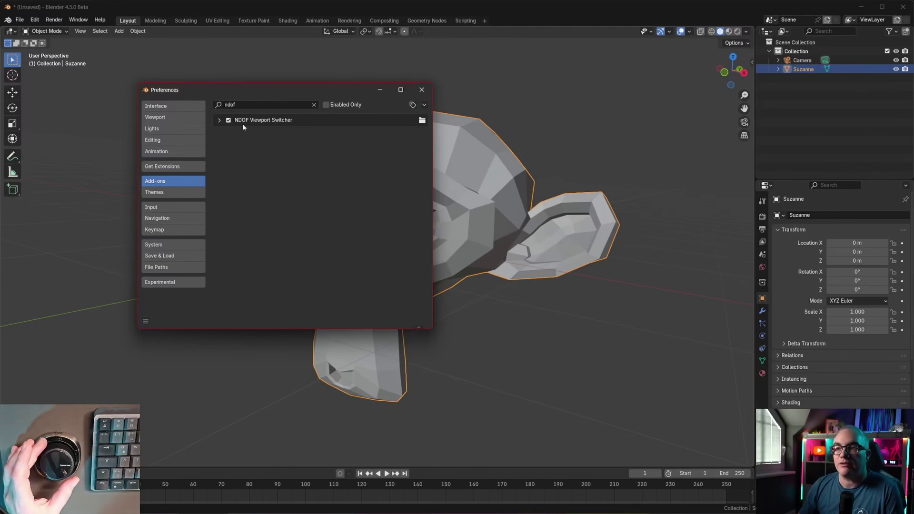
left_click(219, 121)
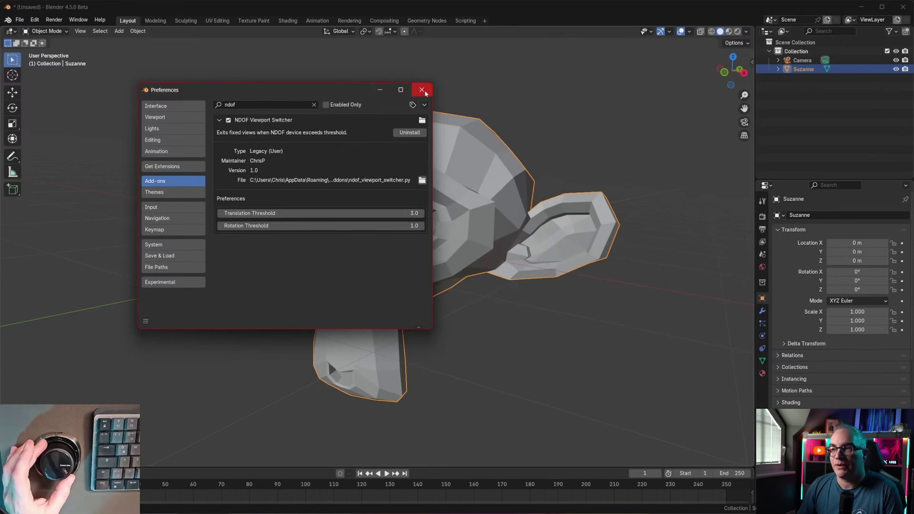
left_click_drag(274, 90, 291, 102)
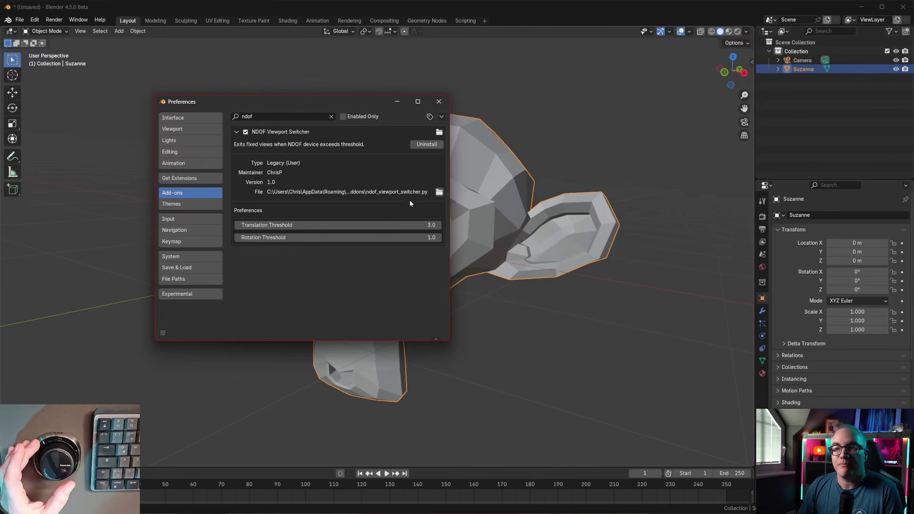
left_click_drag(361, 102, 375, 101)
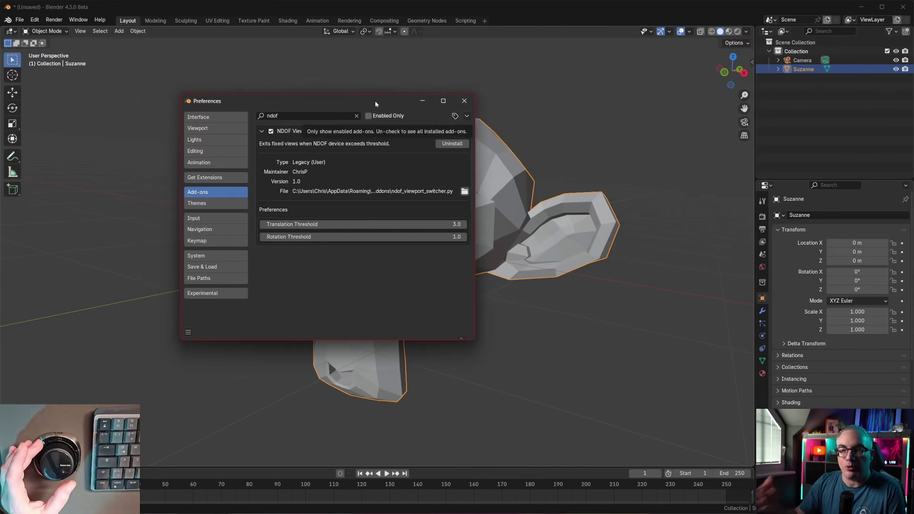
Move the preferences window aside, disable the NDOF Viewport Switcher, and test the front orthographic view without the add-on
left_click_drag(375, 101, 717, 127)
left_click(613, 158)
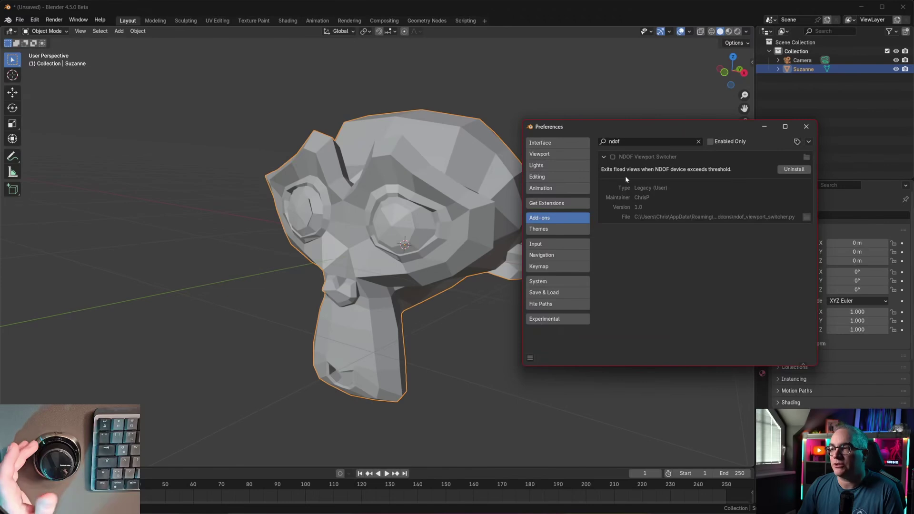
left_click(313, 86)
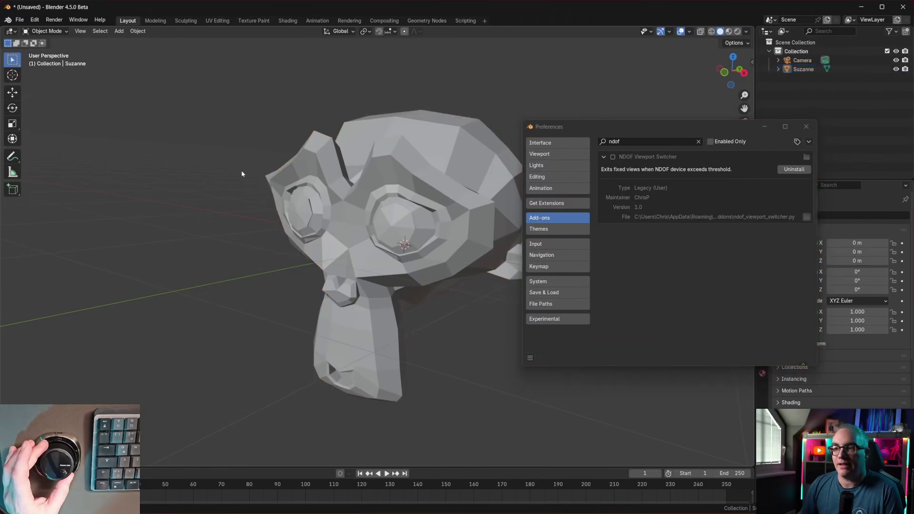
key("KP_1")
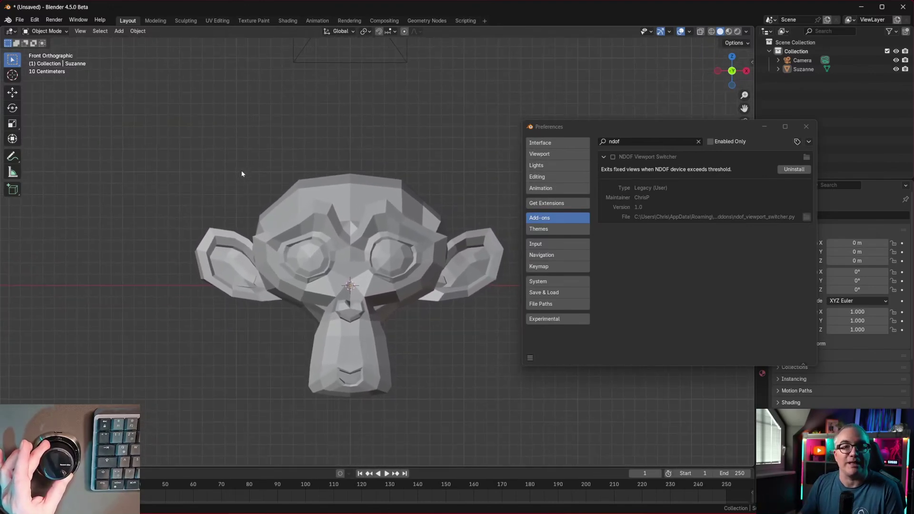
Enable the NDOF Viewport Switcher again and test panning and zooming on the monkey head in the front orthographic view
left_click(613, 157)
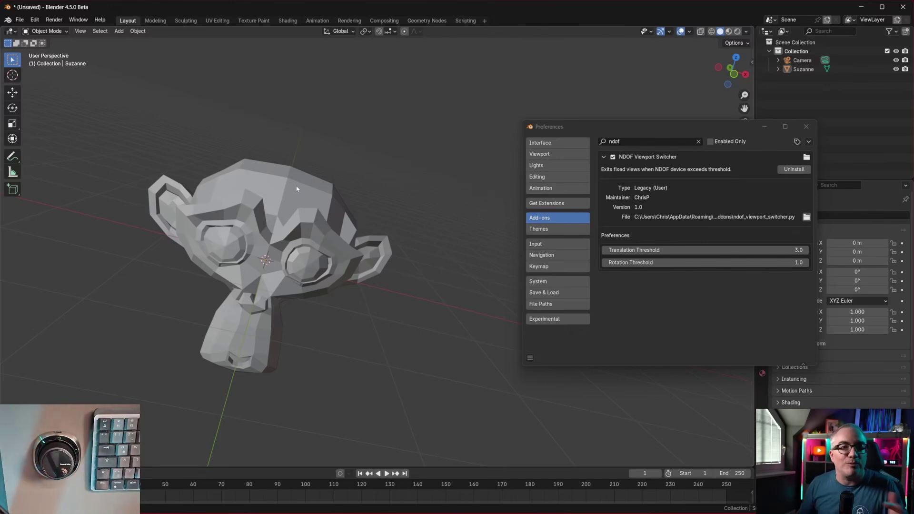
key("KP_1")
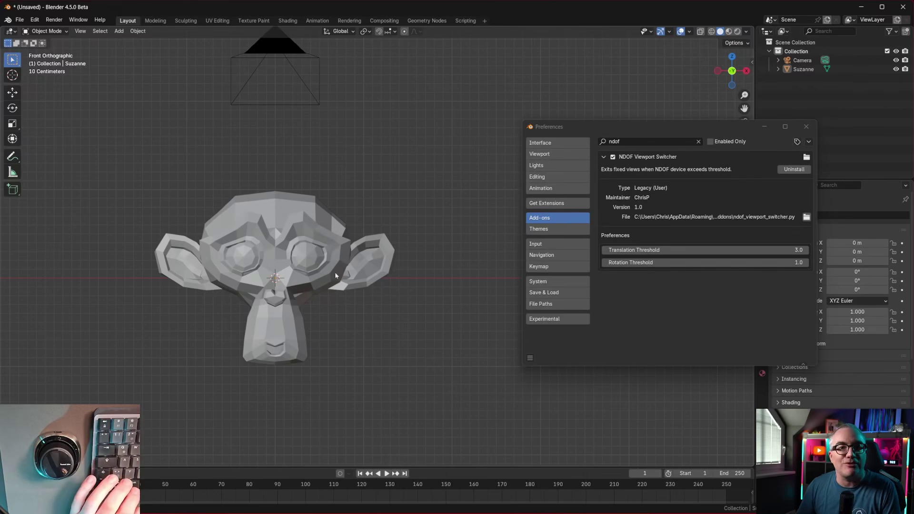
middle_click_drag(335, 277, 298, 262)
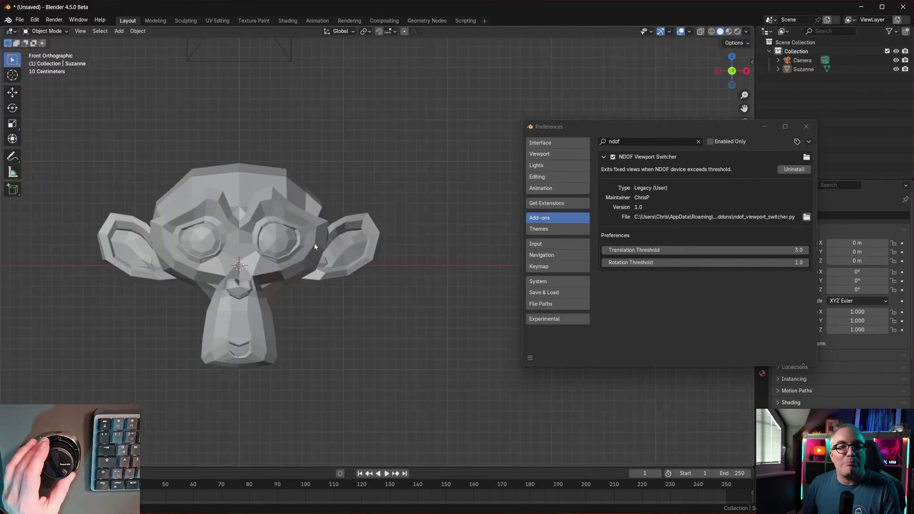